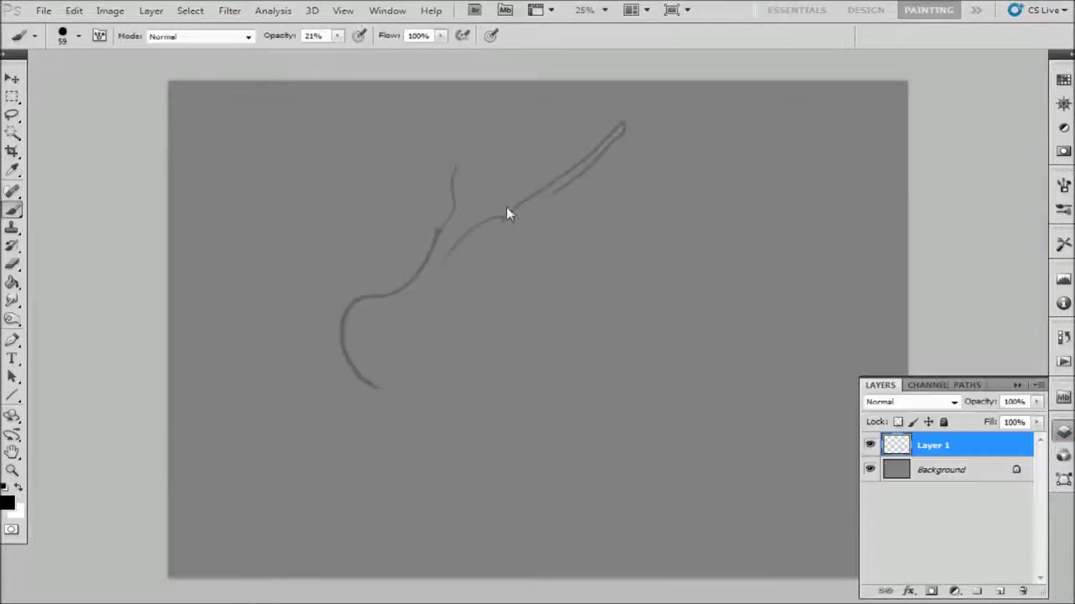
Flip Layer 1 vertically and sketch gesture lines for the neck and upper body
left_click(74, 10)
left_click(437, 537)
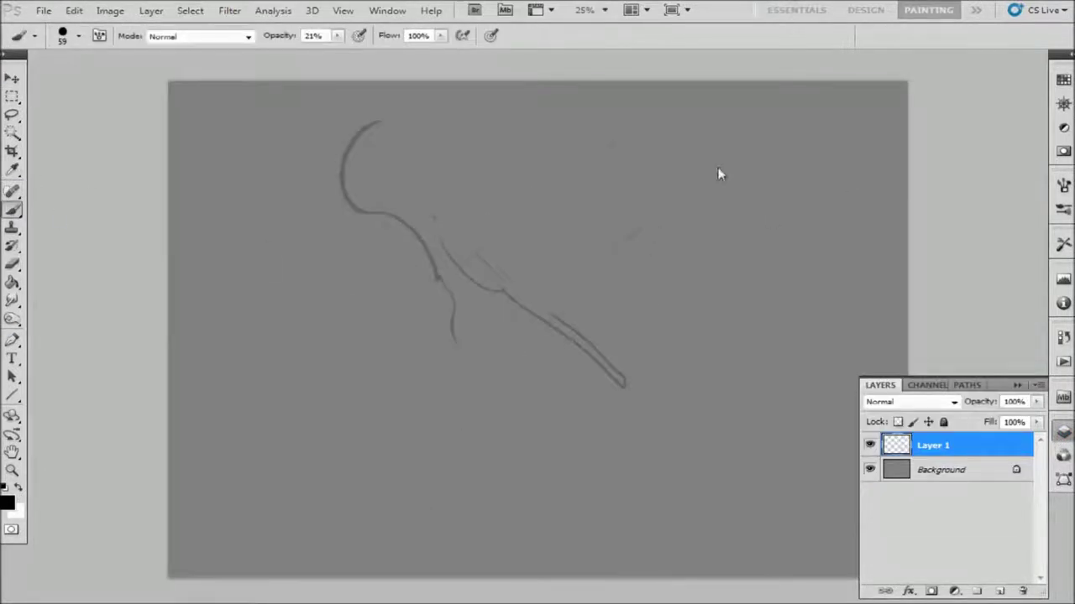
mouse_move(502, 333)
left_mouse_down()
mouse_move(460, 299)
mouse_move(410, 123)
left_mouse_up()
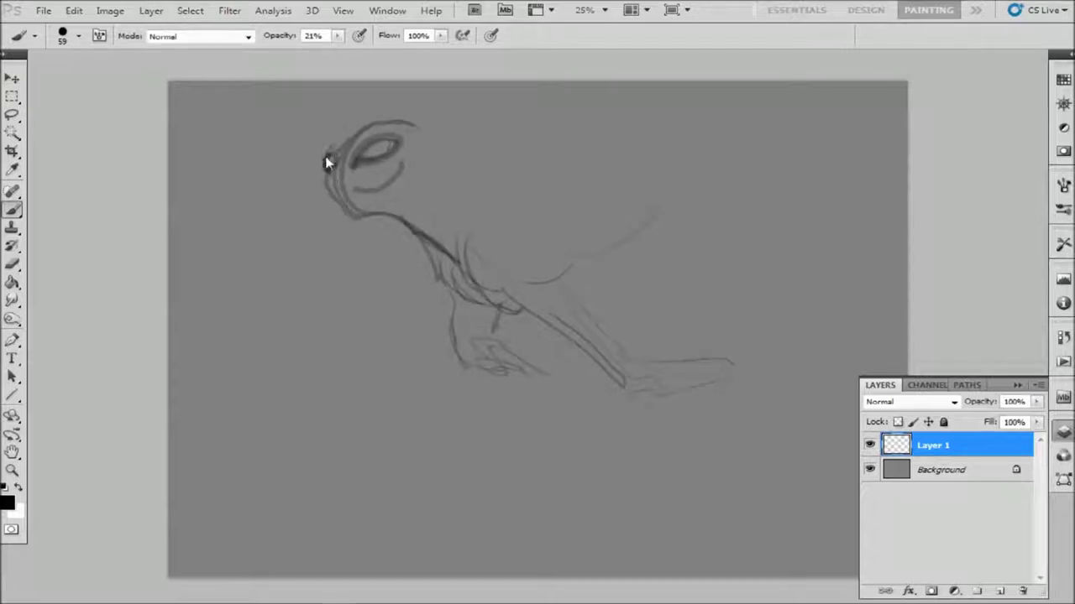
mouse_move(646, 229)
left_mouse_down()
mouse_move(741, 264)
mouse_move(655, 314)
mouse_move(640, 403)
mouse_move(589, 389)
mouse_move(535, 288)
mouse_move(545, 236)
mouse_move(671, 283)
mouse_move(456, 228)
mouse_move(547, 218)
mouse_move(449, 140)
mouse_move(744, 244)
mouse_move(823, 343)
mouse_move(720, 367)
mouse_move(676, 181)
mouse_move(755, 93)
left_mouse_up()
Rough in the body contour, hip, belly, legs and sweeping lower curve, undoing stray strokes
key("ctrl+alt+z")
key("ctrl+alt+z")
key("ctrl+alt+z")
mouse_move(408, 227)
left_mouse_down()
mouse_move(456, 276)
mouse_move(466, 357)
mouse_move(519, 433)
mouse_move(638, 453)
mouse_move(821, 344)
mouse_move(882, 394)
left_mouse_up()
key("F7")
mouse_move(739, 310)
left_mouse_down()
mouse_move(696, 400)
mouse_move(485, 434)
mouse_move(678, 460)
left_mouse_up()
mouse_move(389, 476)
left_mouse_down()
mouse_move(633, 492)
mouse_move(638, 472)
mouse_move(587, 428)
left_mouse_up()
mouse_move(382, 189)
left_mouse_down()
mouse_move(458, 243)
mouse_move(215, 336)
mouse_move(259, 428)
mouse_move(235, 372)
mouse_move(453, 403)
left_mouse_up()
key("ctrl+z")
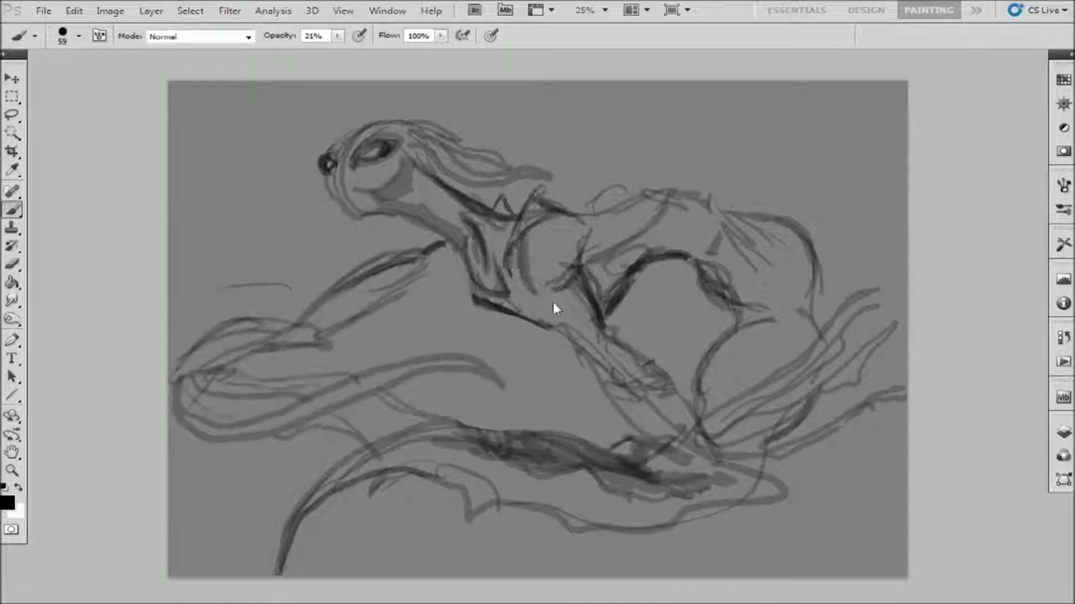
Redraw the front legs and darken the forearm, chest and long mane strokes
left_click_drag(579, 261, 613, 382)
left_click_drag(600, 331, 628, 371)
left_click_drag(550, 287, 594, 373)
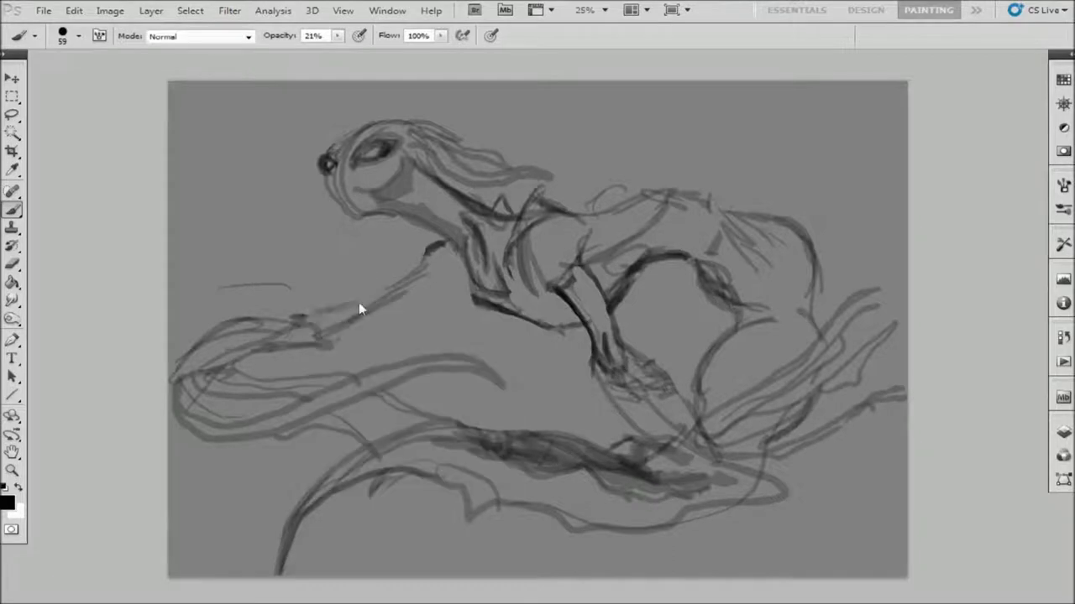
mouse_move(424, 256)
left_mouse_down()
mouse_move(168, 374)
mouse_move(420, 299)
mouse_move(444, 242)
mouse_move(456, 269)
left_mouse_up()
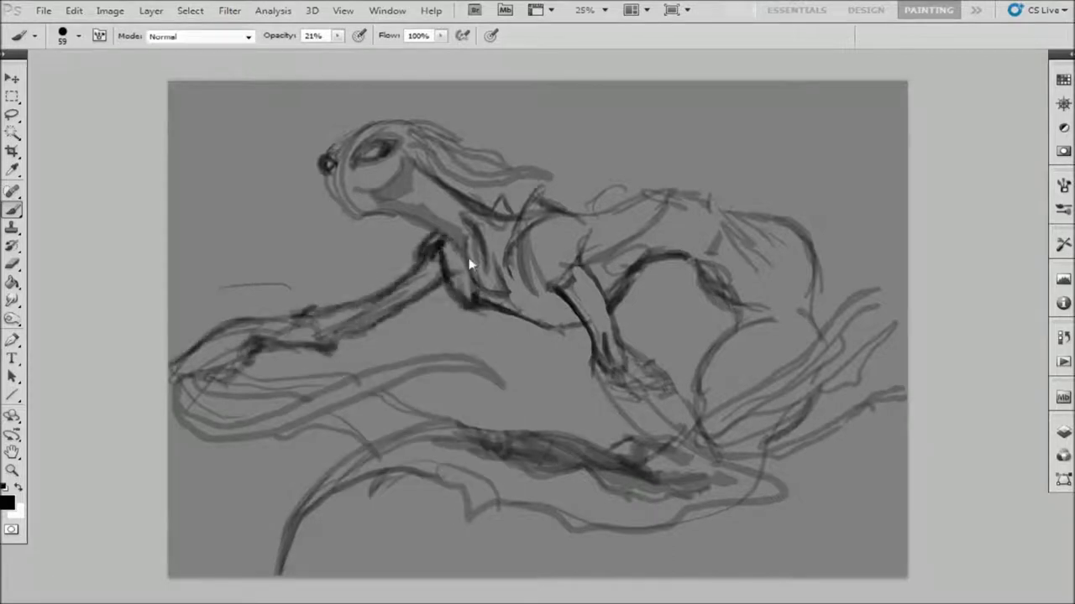
left_click_drag(529, 220, 466, 256)
left_click_drag(464, 210, 530, 242)
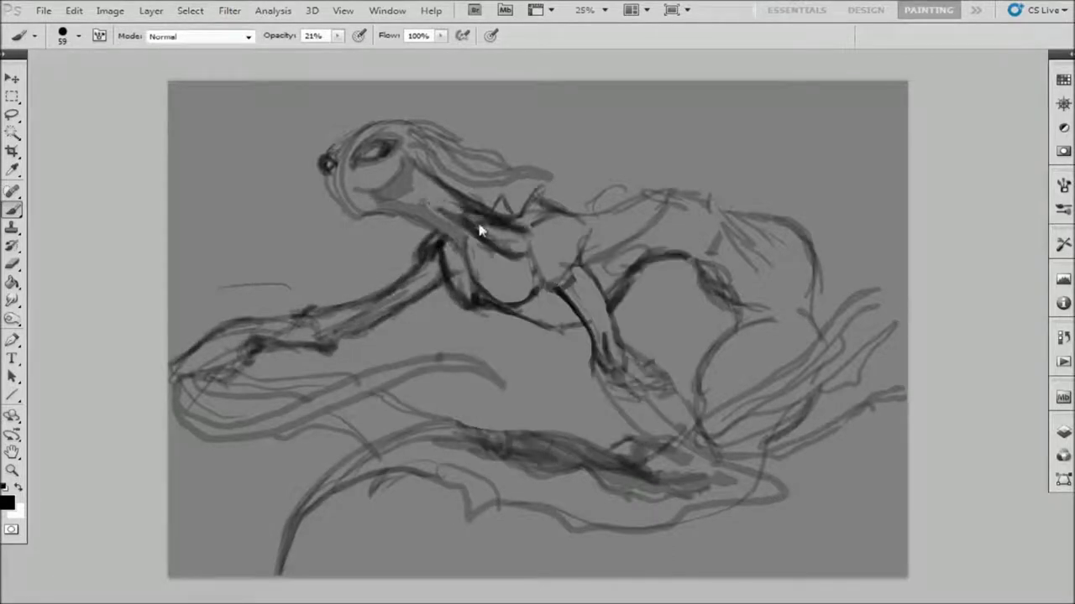
left_click_drag(403, 117, 756, 172)
left_click_drag(411, 155, 648, 173)
Refine the head outline, neck, mane tip, haunch, elbow and right-hand form with dark lines
left_click_drag(528, 143, 329, 149)
left_click_drag(537, 357, 329, 188)
mouse_move(340, 122)
left_mouse_down()
mouse_move(361, 227)
mouse_move(445, 411)
left_mouse_up()
left_click_drag(768, 152, 747, 277)
left_click_drag(739, 353, 770, 377)
mouse_move(684, 256)
left_mouse_down()
mouse_move(635, 331)
mouse_move(619, 336)
left_mouse_up()
left_click_drag(638, 277, 662, 223)
left_click_drag(672, 168, 628, 192)
mouse_move(714, 168)
left_mouse_down()
mouse_move(746, 185)
mouse_move(697, 243)
left_mouse_up()
Paint white highlights on the head, face, eye, hair strands and mane
key("x")
left_click_drag(330, 170, 374, 181)
mouse_move(336, 143)
left_mouse_down()
mouse_move(378, 180)
mouse_move(545, 151)
mouse_move(335, 201)
left_mouse_up()
scroll(399, 99, "up", 3)
left_click_drag(453, 92, 604, 101)
left_click_drag(427, 142, 520, 84)
left_click_drag(445, 125, 602, 134)
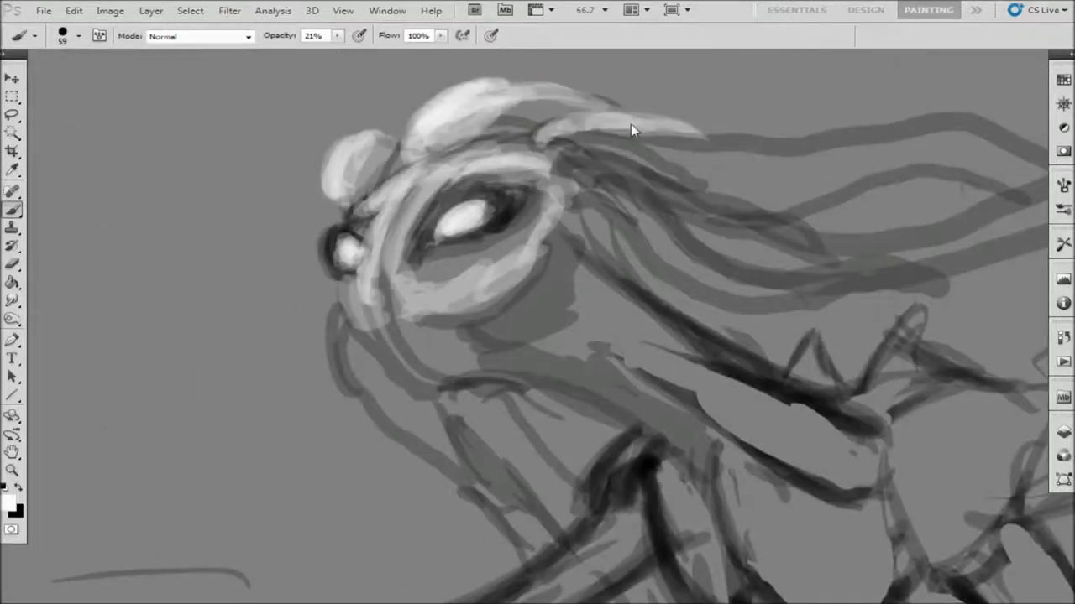
scroll(602, 134, "down", 3)
left_click_drag(513, 168, 705, 134)
Highlight the head, back, front leg and hind leg, then darken the lower leg and foot
left_click_drag(332, 189, 336, 239)
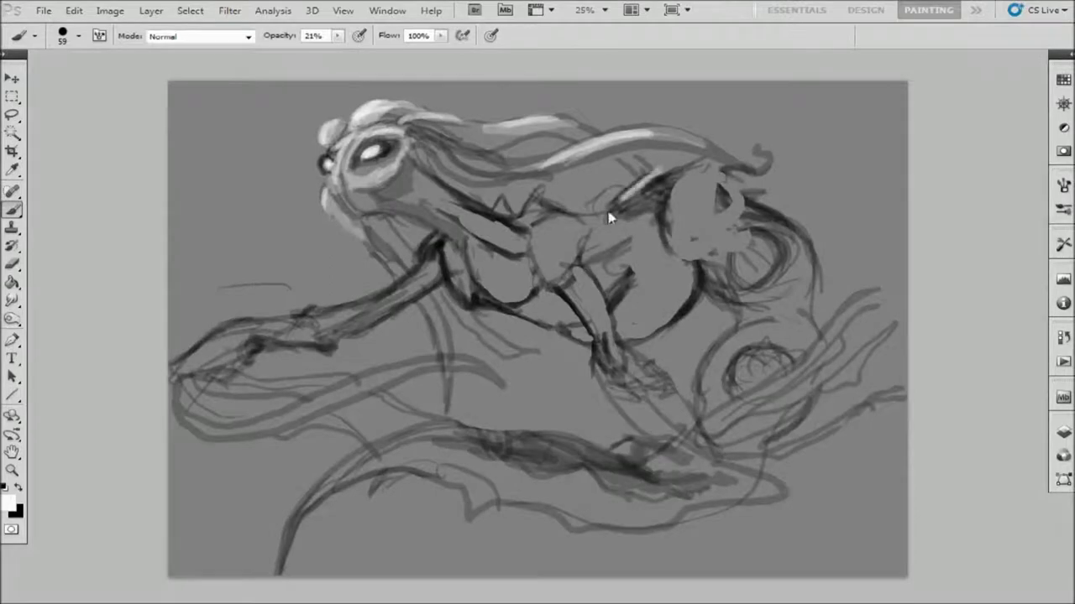
left_click_drag(657, 178, 575, 225)
left_click_drag(504, 244, 445, 307)
mouse_move(440, 239)
left_mouse_down()
mouse_move(327, 310)
mouse_move(189, 374)
left_mouse_up()
mouse_move(562, 281)
left_mouse_down()
mouse_move(604, 340)
mouse_move(629, 411)
left_mouse_up()
key("x")
left_click_drag(621, 349, 609, 420)
mouse_move(638, 369)
left_mouse_down()
mouse_move(694, 461)
mouse_move(619, 439)
mouse_move(773, 446)
mouse_move(647, 373)
left_mouse_up()
Scale the whole artwork down to 72% with Free Transform
key("m")
key("ctrl+a")
key("ctrl+minus")
key("ctrl+t")
left_click(73, 10)
left_click(348, 338)
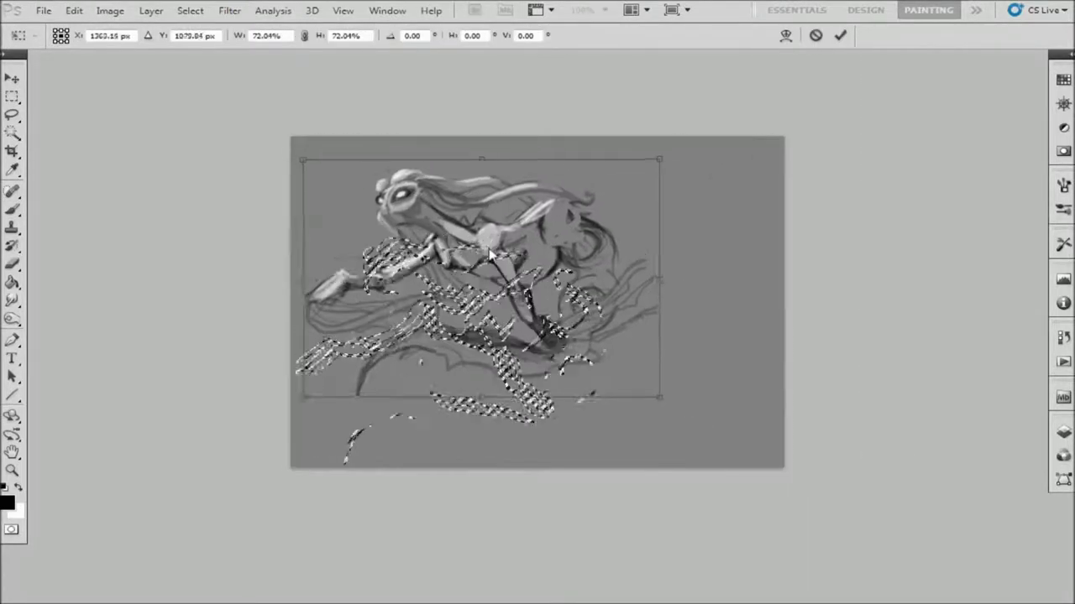
key("Return")
key("ctrl+plus")
Lasso the lower body and tail and move them right and down
key("l")
left_click_drag(252, 424, 660, 252)
mouse_move(529, 346)
left_mouse_down()
mouse_move(571, 332)
mouse_move(538, 306)
left_mouse_up()
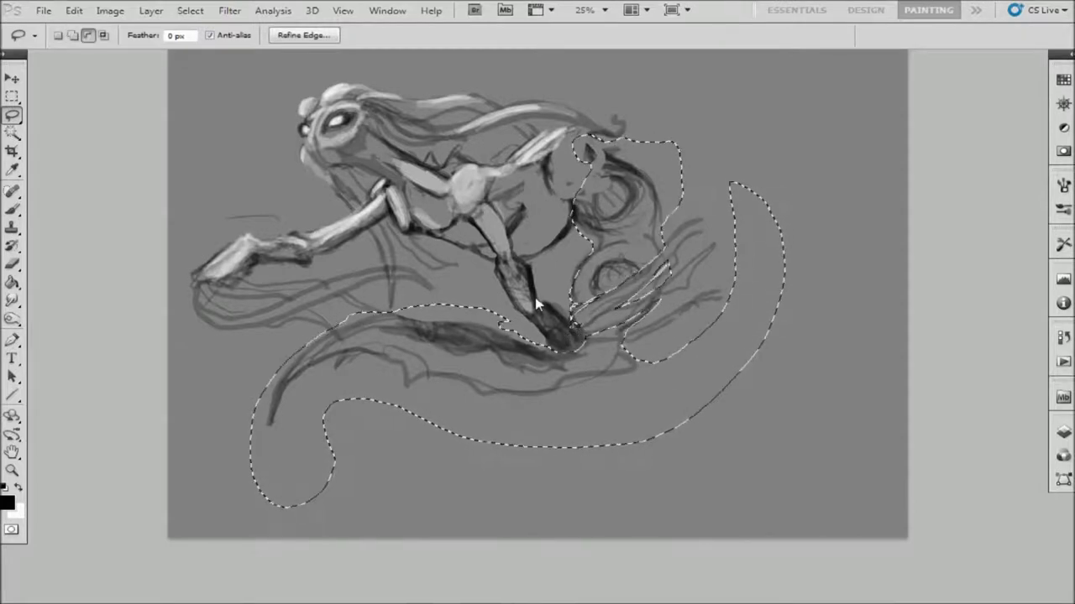
left_click(12, 79)
left_click_drag(682, 185, 835, 270)
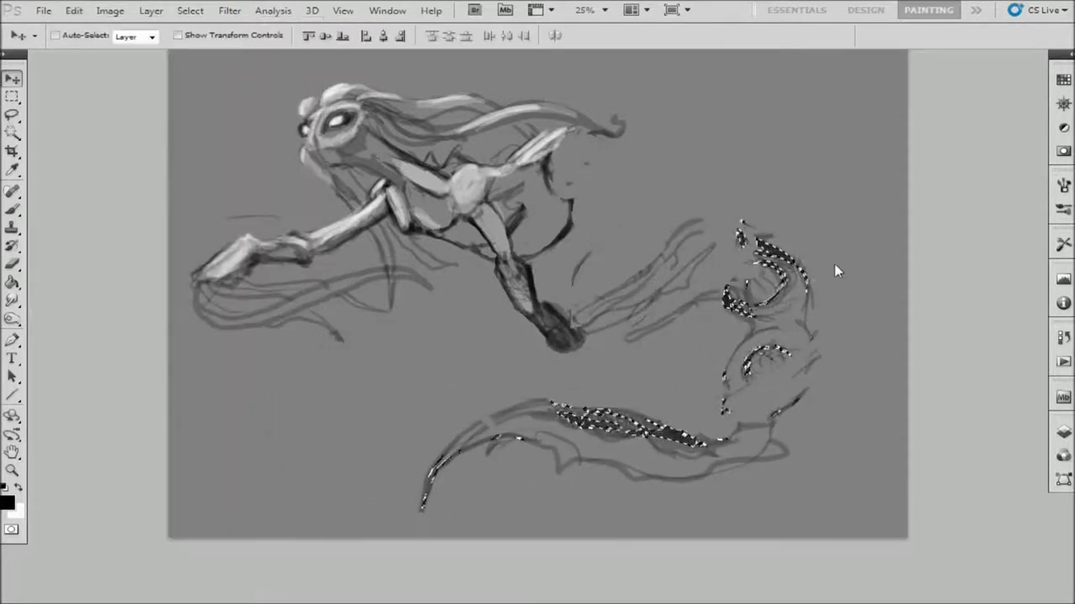
key("ctrl+d")
Repaint the dark ringed body coils and the long lower tail curve
key("b")
left_click_drag(738, 261, 756, 311)
mouse_move(641, 202)
left_mouse_down()
mouse_move(663, 252)
mouse_move(731, 210)
left_mouse_up()
left_click_drag(571, 168, 726, 126)
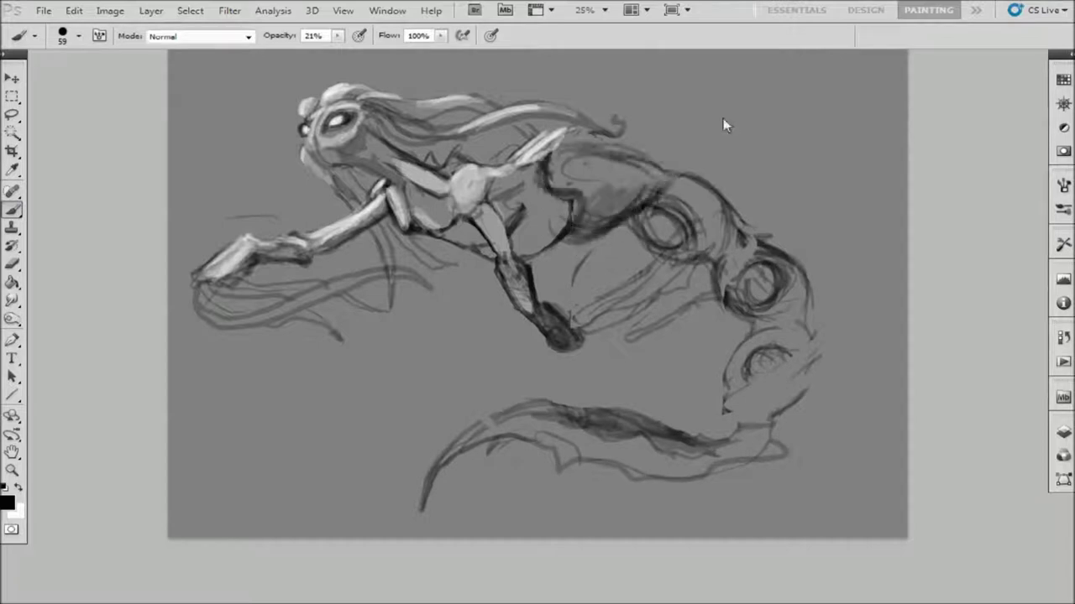
left_click_drag(672, 193, 791, 369)
left_click_drag(760, 277, 760, 386)
mouse_move(726, 251)
left_mouse_down()
mouse_move(839, 437)
mouse_move(704, 480)
mouse_move(436, 487)
left_mouse_up()
left_click_drag(373, 519, 550, 400)
Distort the forearm, stretching it down and to the right
key("l")
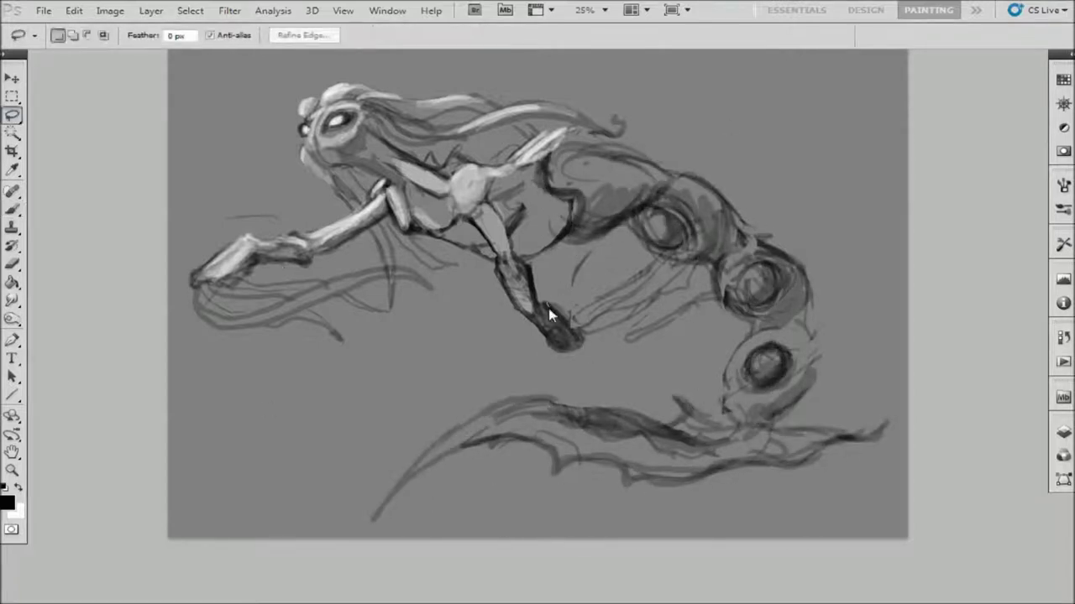
key("Return")
left_click(74, 10)
left_click(431, 389)
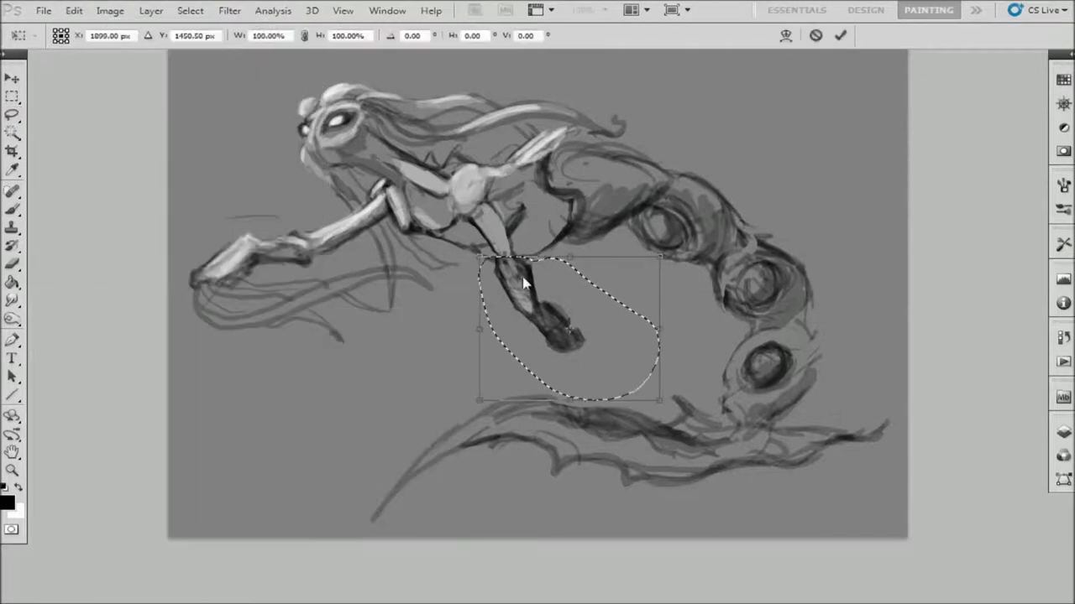
mouse_move(549, 274)
left_mouse_down()
mouse_move(604, 507)
mouse_move(571, 409)
mouse_move(873, 286)
left_mouse_up()
key("Return")
Brush light tentacle limbs reaching right and highlight the tail loops and forearm
key("b")
left_click_drag(852, 248, 575, 353)
key("x")
mouse_move(735, 300)
left_mouse_down()
mouse_move(848, 256)
mouse_move(579, 369)
left_mouse_up()
mouse_move(702, 303)
left_mouse_down()
mouse_move(579, 352)
mouse_move(504, 260)
left_mouse_up()
Shade below the torso and brighten the belly with light strokes
left_click_drag(395, 220, 461, 268)
key("x")
mouse_move(433, 222)
left_mouse_down()
mouse_move(470, 256)
mouse_move(428, 256)
mouse_move(433, 208)
left_mouse_up()
key("x")
left_click_drag(457, 256, 415, 195)
left_click_drag(420, 252, 395, 202)
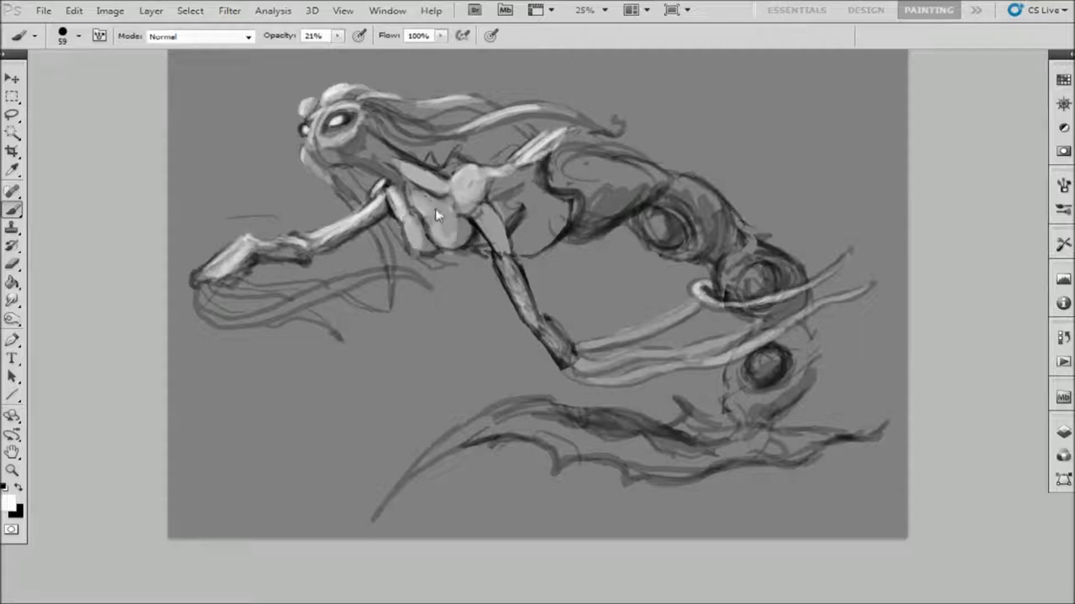
Darken below the forearm and hand, then highlight the arm and hand contours
key("x")
left_click_drag(521, 323, 374, 281)
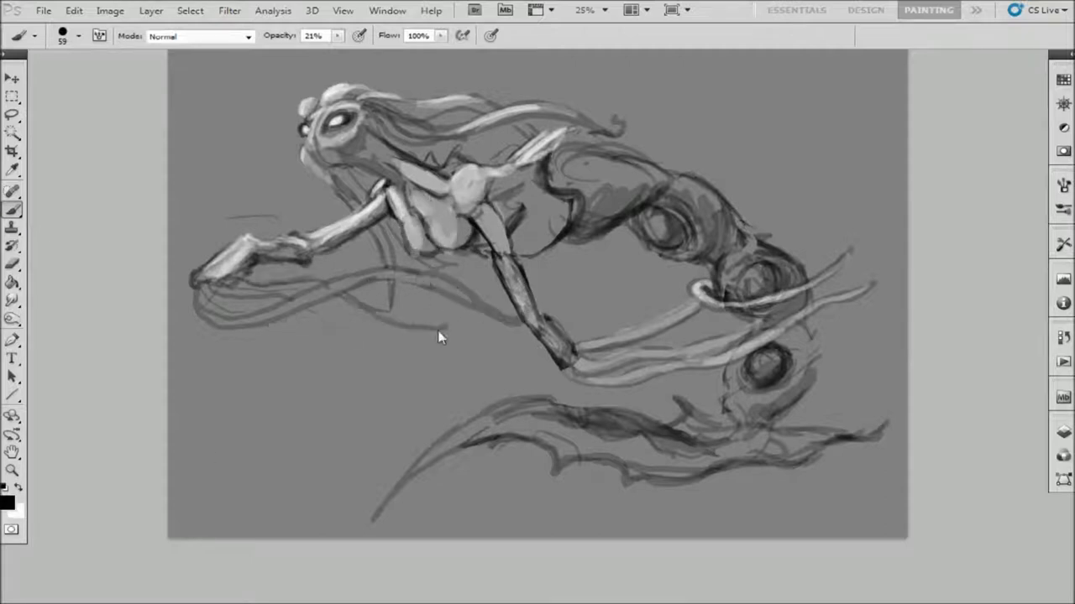
left_click_drag(395, 378, 202, 332)
mouse_move(369, 319)
left_mouse_down()
mouse_move(198, 290)
mouse_move(201, 319)
mouse_move(361, 306)
left_mouse_up()
key("x")
left_click_drag(390, 361, 232, 340)
mouse_move(219, 268)
left_mouse_down()
mouse_move(257, 328)
mouse_move(435, 277)
left_mouse_up()
Add light strokes on the tail end, torso, face and head, and shade under the neck
left_click_drag(579, 290, 468, 329)
left_click_drag(857, 225, 831, 309)
left_click_drag(470, 145, 419, 178)
left_click_drag(358, 133, 320, 149)
mouse_move(307, 104)
left_mouse_down()
mouse_move(334, 166)
mouse_move(399, 201)
left_mouse_up()
left_click_drag(541, 189, 502, 254)
mouse_move(500, 251)
left_mouse_down()
mouse_move(477, 267)
mouse_move(550, 329)
mouse_move(571, 366)
mouse_move(724, 284)
left_mouse_up()
Paint strokes along the limb and right tail, and shade under and atop the back
key("x")
left_click_drag(860, 227, 765, 301)
left_click_drag(890, 252, 769, 344)
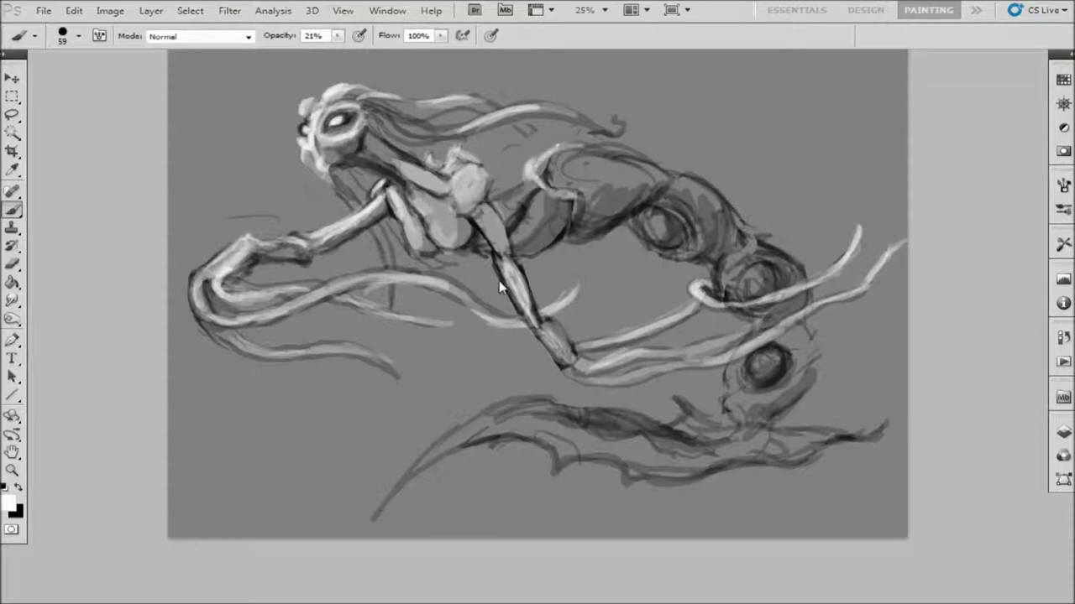
key("x")
mouse_move(574, 247)
left_mouse_down()
mouse_move(499, 239)
mouse_move(508, 248)
left_mouse_up()
key("x")
left_click_drag(588, 151, 533, 188)
mouse_move(625, 168)
left_mouse_down()
mouse_move(550, 156)
mouse_move(579, 151)
left_mouse_up()
Darken the upper back, torso, neck and upper hair strand
key("x")
left_click_drag(529, 206, 502, 317)
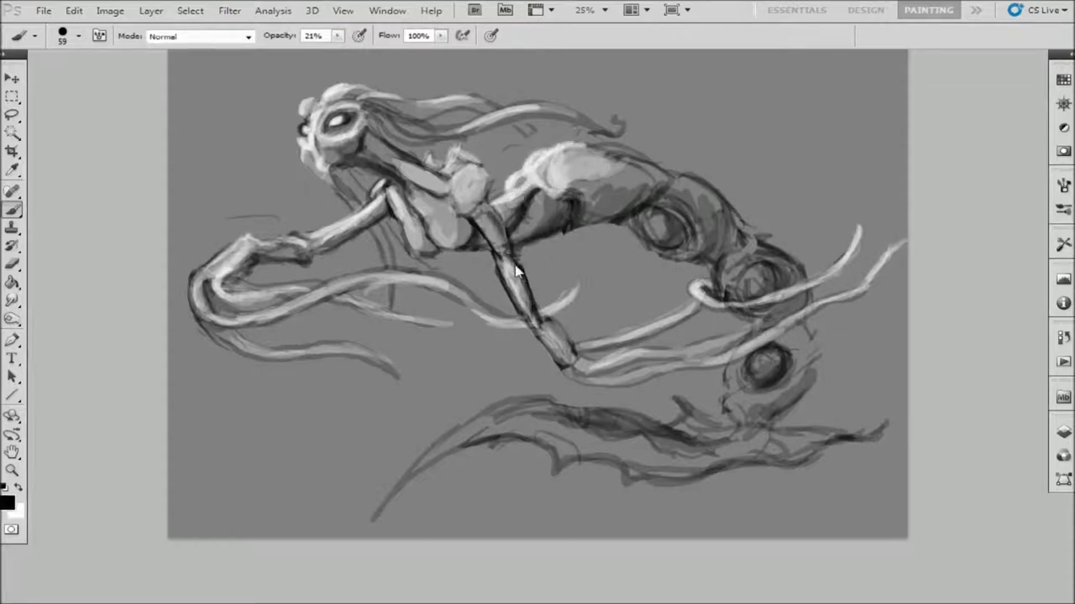
left_click_drag(495, 176, 441, 260)
mouse_move(445, 189)
left_mouse_down()
mouse_move(382, 168)
mouse_move(537, 118)
left_mouse_up()
mouse_move(609, 134)
left_mouse_down()
mouse_move(516, 148)
mouse_move(470, 114)
mouse_move(401, 158)
mouse_move(471, 164)
mouse_move(504, 202)
left_mouse_up()
Brighten the chest, shade the torso and tail coils, and highlight the lower strand
key("x")
left_click_drag(512, 164, 481, 214)
mouse_move(471, 171)
left_mouse_down()
mouse_move(423, 220)
mouse_move(722, 243)
mouse_move(808, 384)
mouse_move(731, 420)
left_mouse_up()
mouse_move(554, 470)
left_mouse_down()
mouse_move(803, 460)
mouse_move(475, 416)
mouse_move(608, 410)
left_mouse_up()
key("x")
mouse_move(700, 429)
left_mouse_down()
mouse_move(819, 435)
mouse_move(661, 430)
mouse_move(756, 348)
left_mouse_up()
left_click_drag(660, 223, 681, 247)
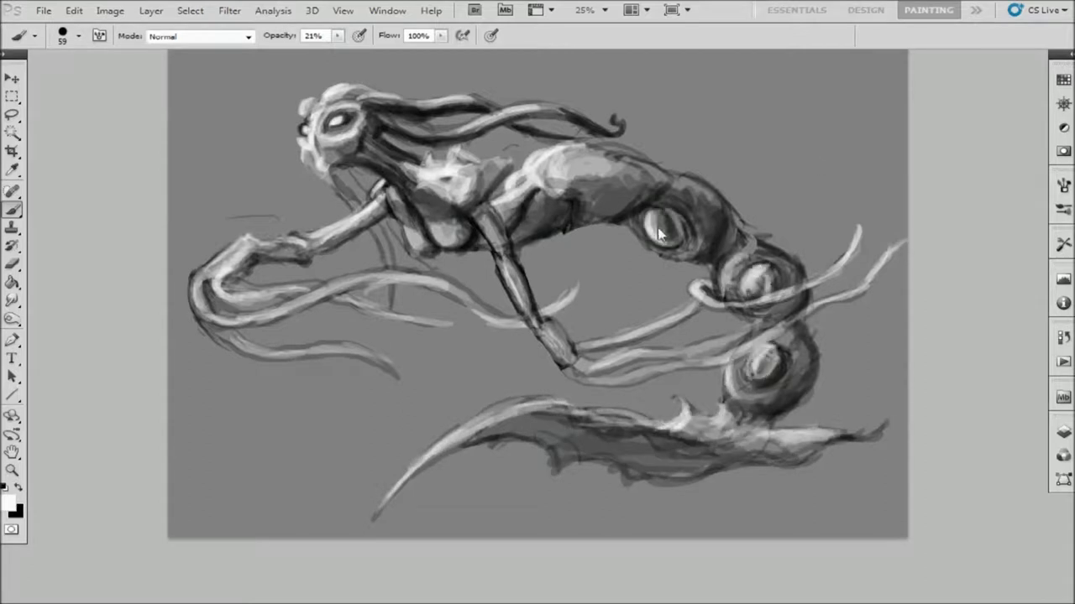
Darken the lower tail coil and the upper body coils
key("x")
left_click_drag(759, 351, 763, 378)
left_click_drag(752, 273, 760, 298)
left_click_drag(650, 220, 670, 244)
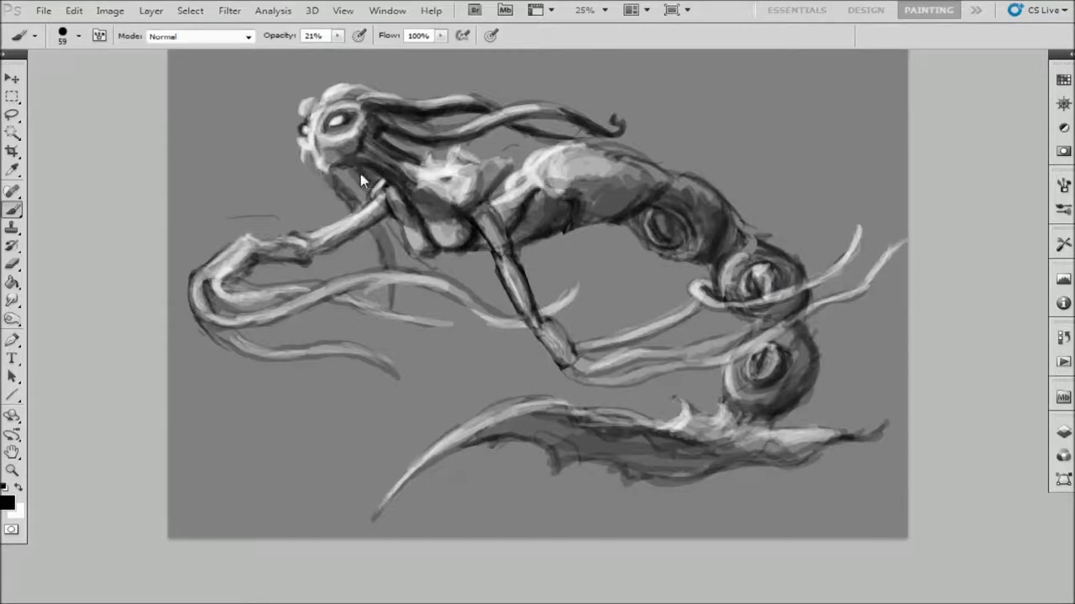
Highlight the left neck, beside the arm and the left claw, then darken the claw edge
key("x")
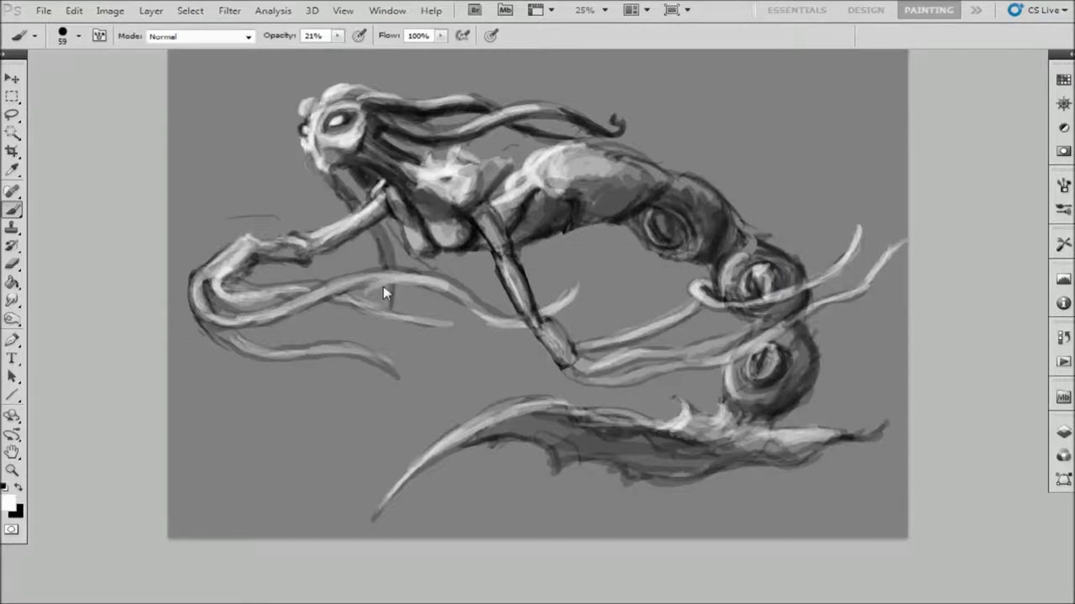
left_click_drag(310, 158, 340, 200)
left_click_drag(370, 231, 388, 273)
left_click_drag(239, 250, 197, 319)
left_click_drag(252, 267, 206, 312)
key("x")
left_click_drag(369, 313, 216, 333)
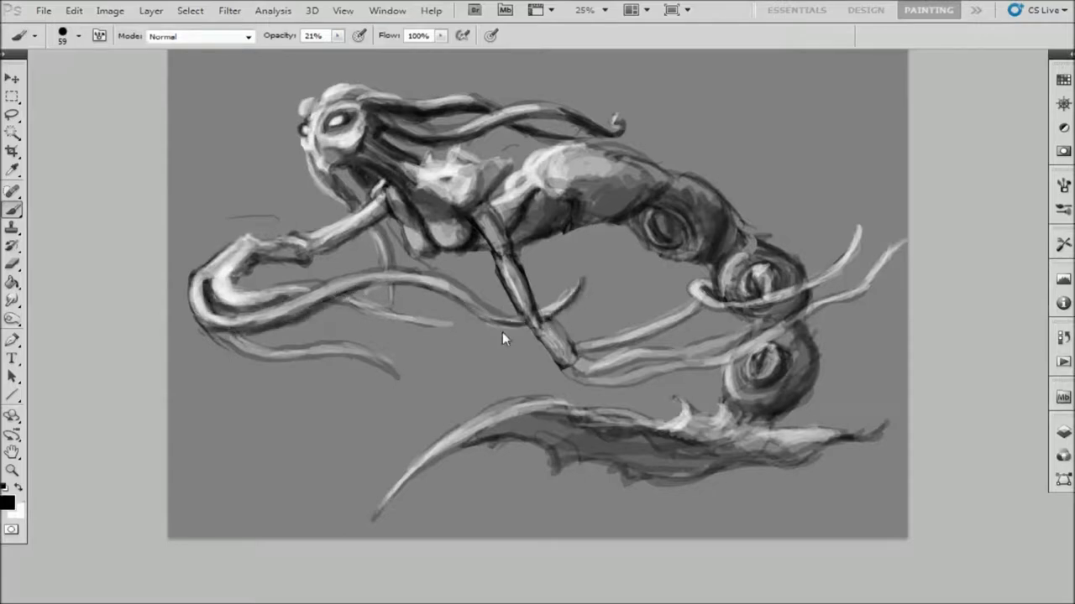
Outline the eye and darken the cheek curve and left edge of the face, undoing one stray stroke
scroll(420, 414, "up", 5)
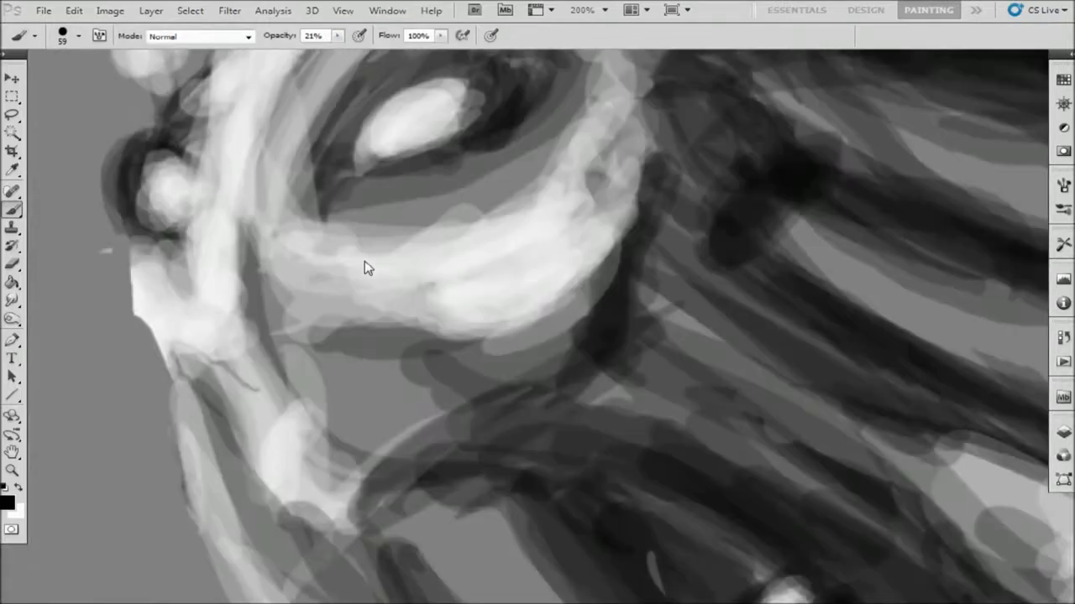
left_click_drag(323, 189, 492, 75)
left_click_drag(310, 214, 504, 59)
mouse_move(516, 343)
left_mouse_down()
mouse_move(235, 283)
mouse_move(252, 57)
left_mouse_up()
left_click_drag(277, 286, 344, 59)
scroll(341, 310, "down", 1)
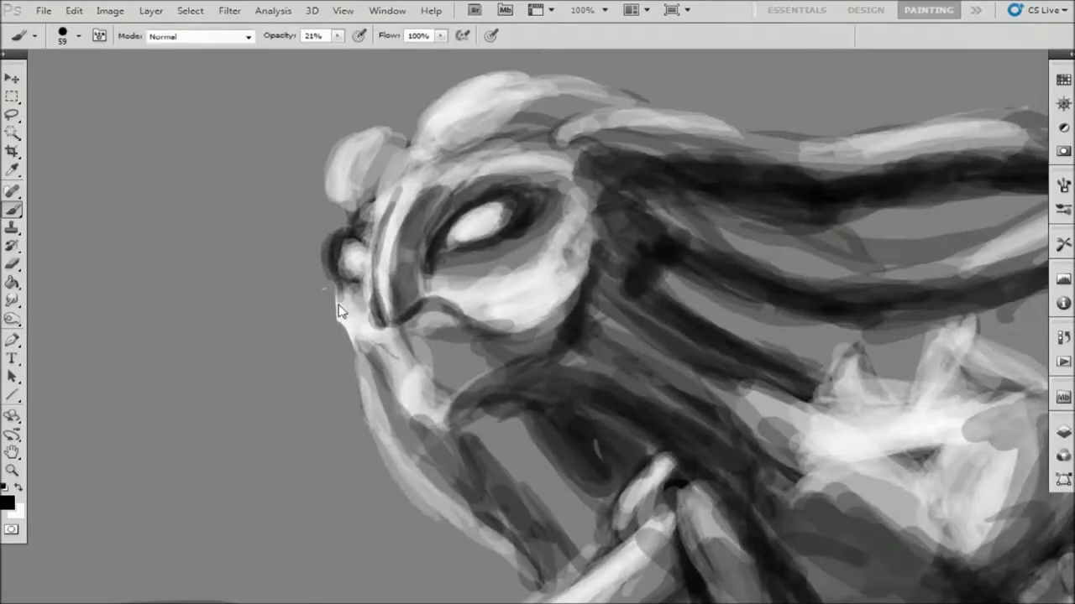
key("ctrl+alt+z")
key("ctrl+alt+z")
Darken the eye socket and brow, add slit marks below the eye, and brighten chin and forehead
left_click_drag(372, 283, 336, 220)
mouse_move(408, 243)
left_mouse_down()
mouse_move(491, 166)
mouse_move(559, 180)
left_mouse_up()
left_click_drag(502, 264, 500, 286)
mouse_move(522, 256)
left_mouse_down()
mouse_move(516, 287)
mouse_move(534, 296)
left_mouse_up()
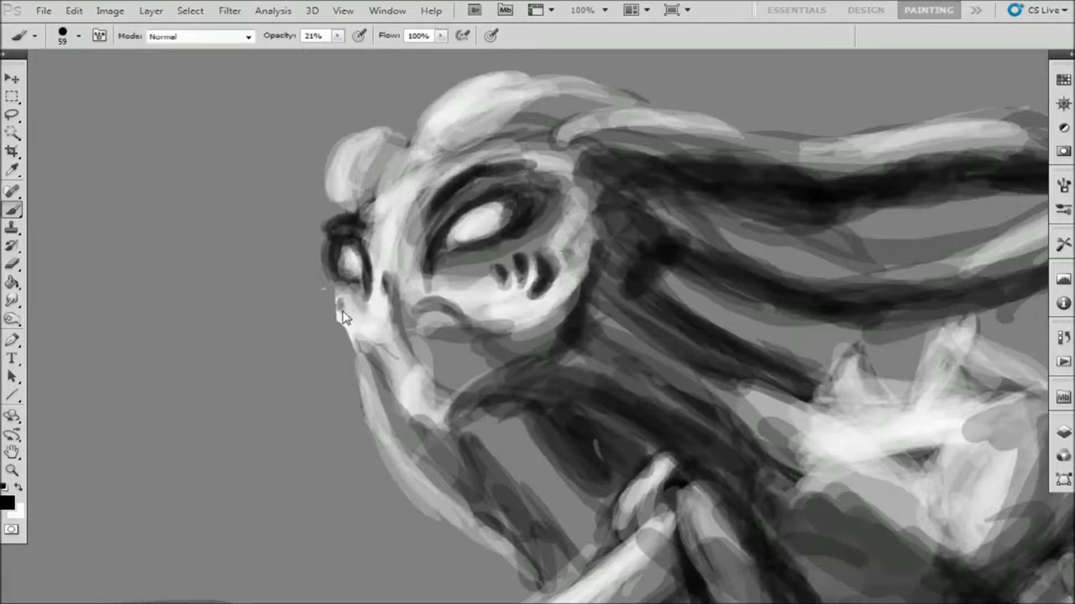
mouse_move(339, 324)
left_mouse_down()
mouse_move(392, 269)
mouse_move(366, 185)
mouse_move(456, 159)
mouse_move(513, 315)
mouse_move(461, 340)
mouse_move(436, 395)
mouse_move(385, 362)
mouse_move(306, 206)
mouse_move(295, 215)
left_mouse_up()
Paint the dark nose and shade the cheek, jaw and mouth in black and grey
key("x")
left_click_drag(394, 201, 282, 285)
left_click_drag(353, 235, 467, 232)
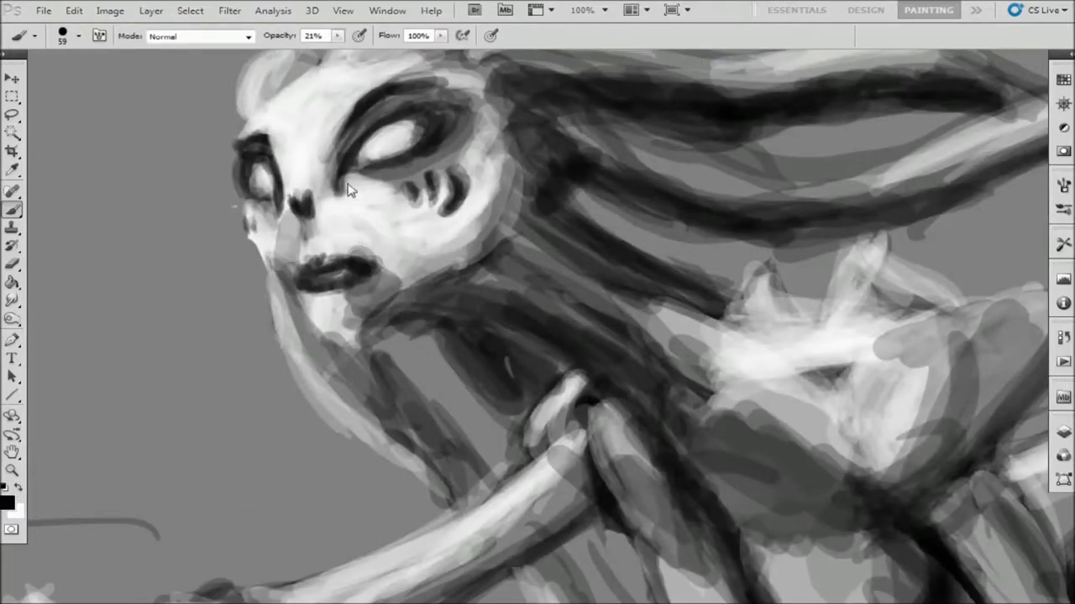
left_click(19, 488)
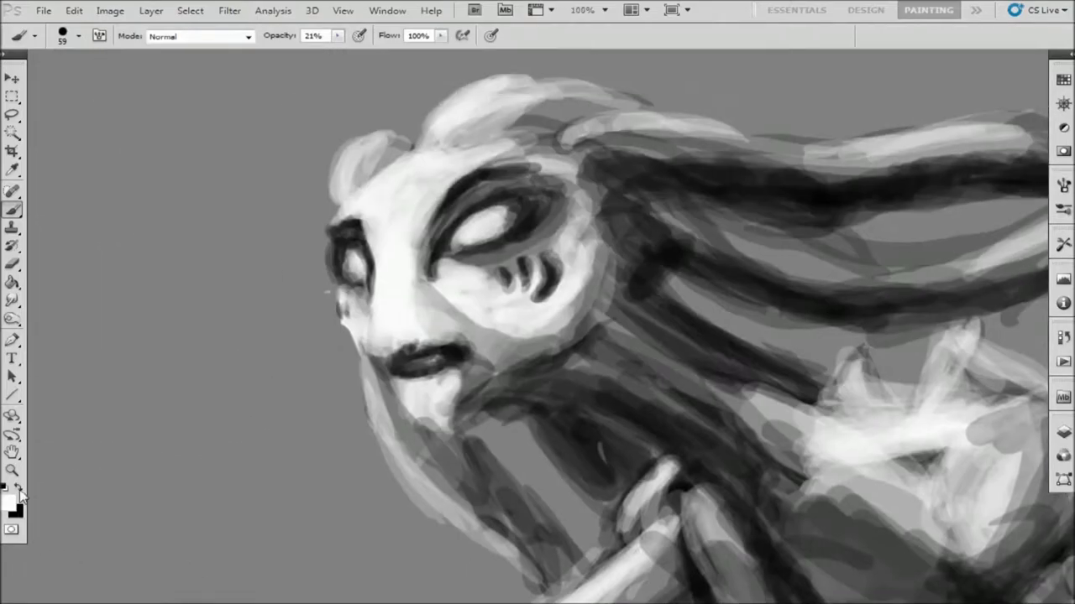
left_click(19, 490)
mouse_move(436, 252)
left_mouse_down()
mouse_move(511, 345)
mouse_move(390, 382)
left_mouse_up()
Add a light stroke on the face and darken the brow and left eye socket
key("x")
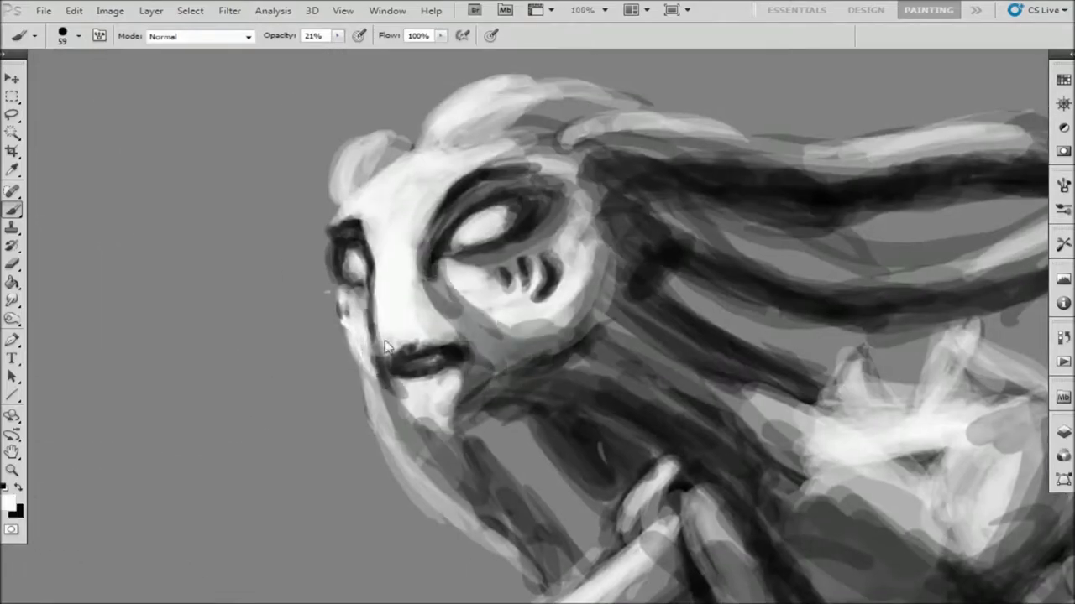
key("x")
left_click_drag(483, 168, 428, 222)
mouse_move(339, 206)
left_mouse_down()
mouse_move(369, 248)
mouse_move(351, 288)
left_mouse_up()
With a smaller brush, deepen the eye outlines and sockets, then brighten the cheek and eye white
key("bracketleft")
key("bracketleft")
key("bracketleft")
mouse_move(453, 252)
left_mouse_down()
mouse_move(533, 214)
mouse_move(516, 227)
left_mouse_up()
mouse_move(331, 248)
left_mouse_down()
mouse_move(348, 302)
mouse_move(378, 306)
left_mouse_up()
left_click_drag(340, 223, 344, 290)
mouse_move(504, 251)
left_mouse_down()
mouse_move(440, 273)
mouse_move(478, 292)
mouse_move(441, 260)
left_mouse_up()
key("x")
left_click_drag(457, 235, 512, 210)
Zoom in close on the face and brighten the jaw and cheek in white
key("ctrl+minus")
key("ctrl+minus")
key("ctrl+minus")
key("z")
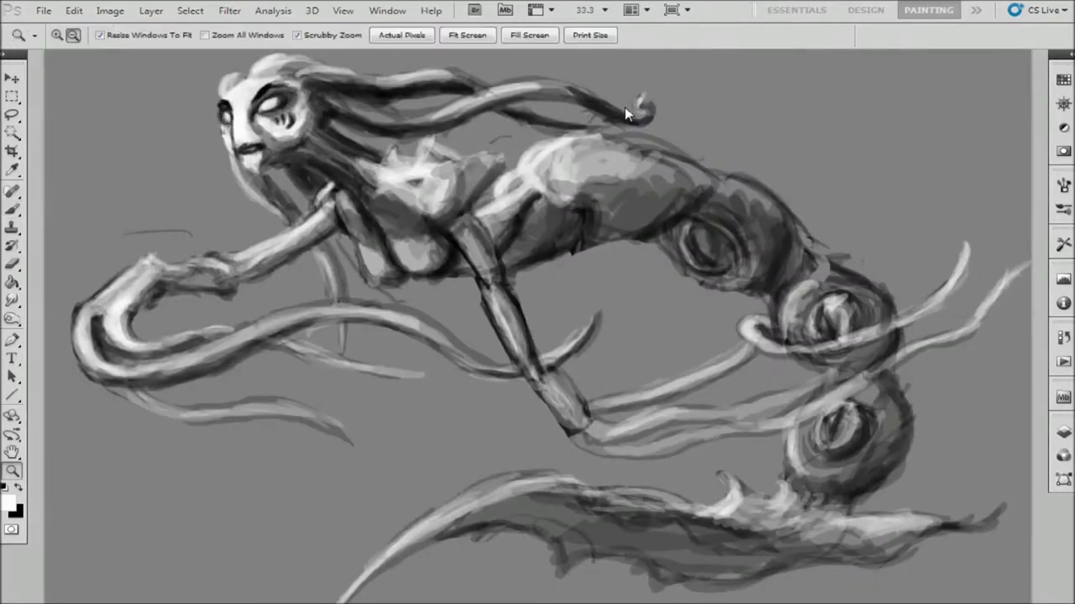
left_click(443, 396)
key("b")
key("x")
left_click_drag(283, 348, 294, 408)
left_click_drag(412, 363, 379, 324)
Brighten around the eye, cheek and nose, and deepen the shading under the right eye
left_click_drag(286, 344, 287, 387)
mouse_move(486, 281)
left_mouse_down()
mouse_move(433, 313)
mouse_move(487, 277)
left_mouse_up()
left_click_drag(264, 330, 272, 350)
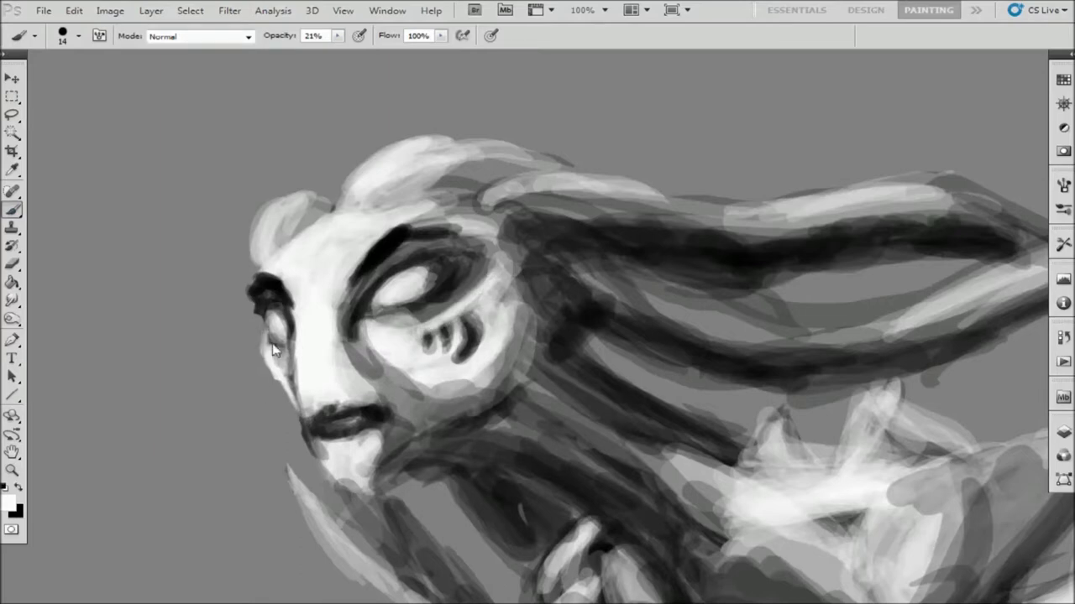
left_click_drag(386, 319, 435, 271)
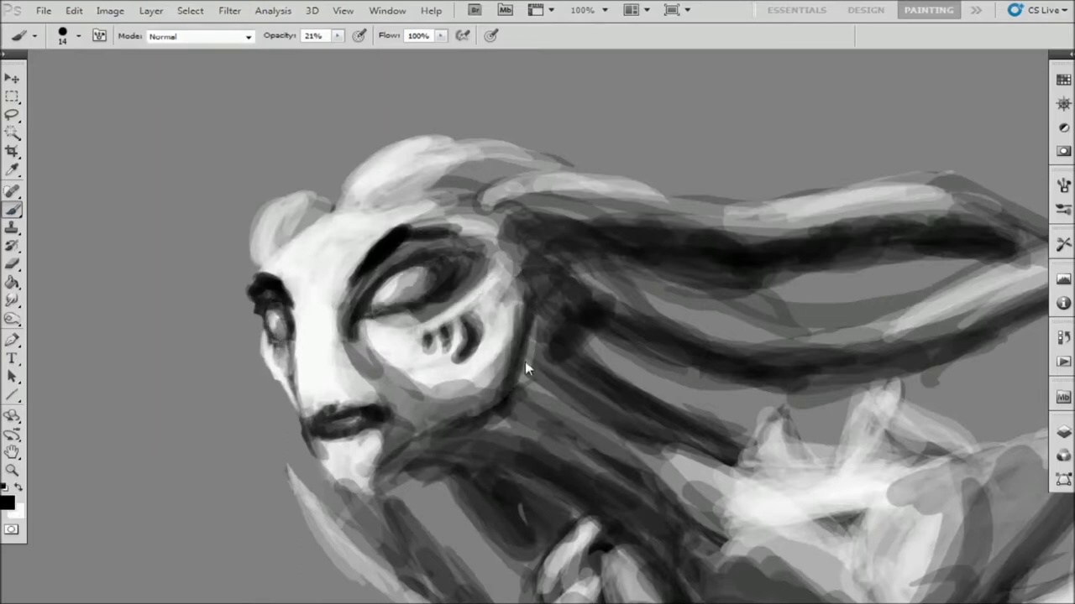
Reshape the lips, then view the whole painting full-screen without the interface
mouse_move(331, 424)
left_mouse_down()
mouse_move(373, 411)
mouse_move(310, 429)
left_mouse_up()
key("x")
key("x")
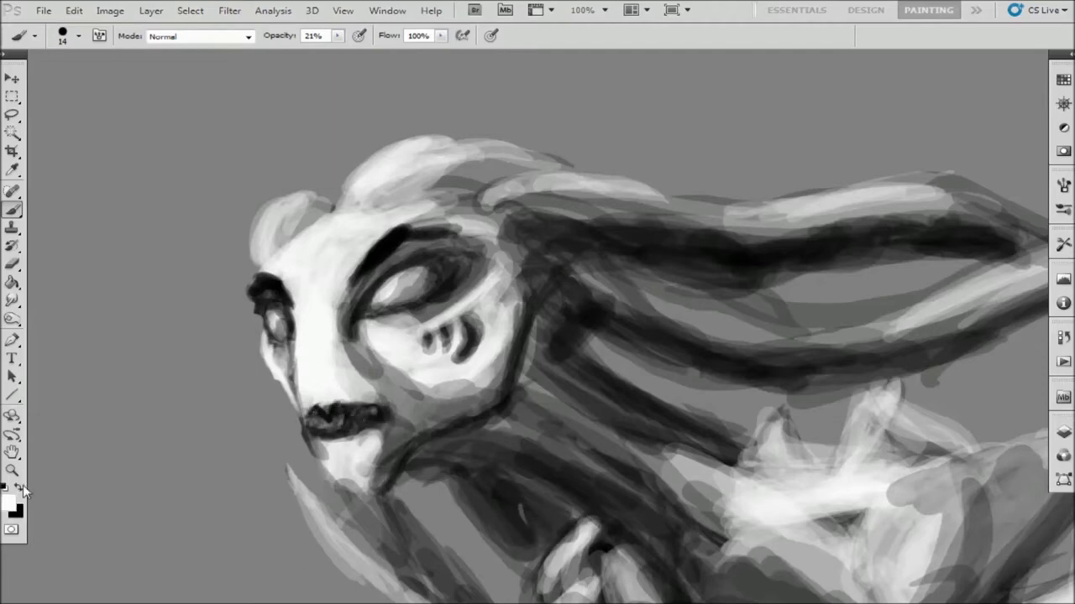
key("ctrl+minus")
key("ctrl+minus")
key("ctrl+minus")
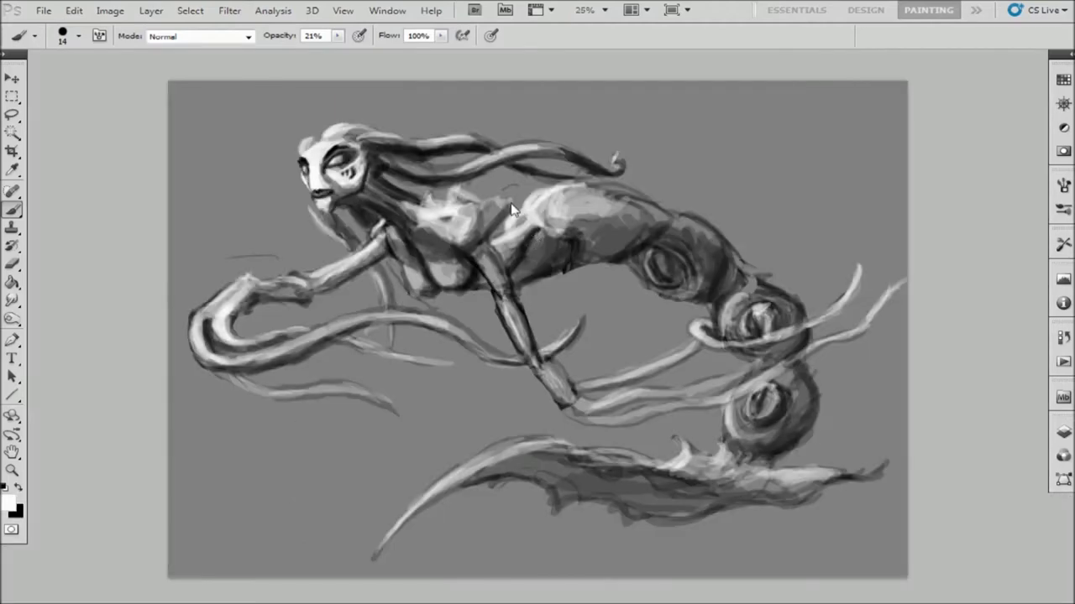
key("f")
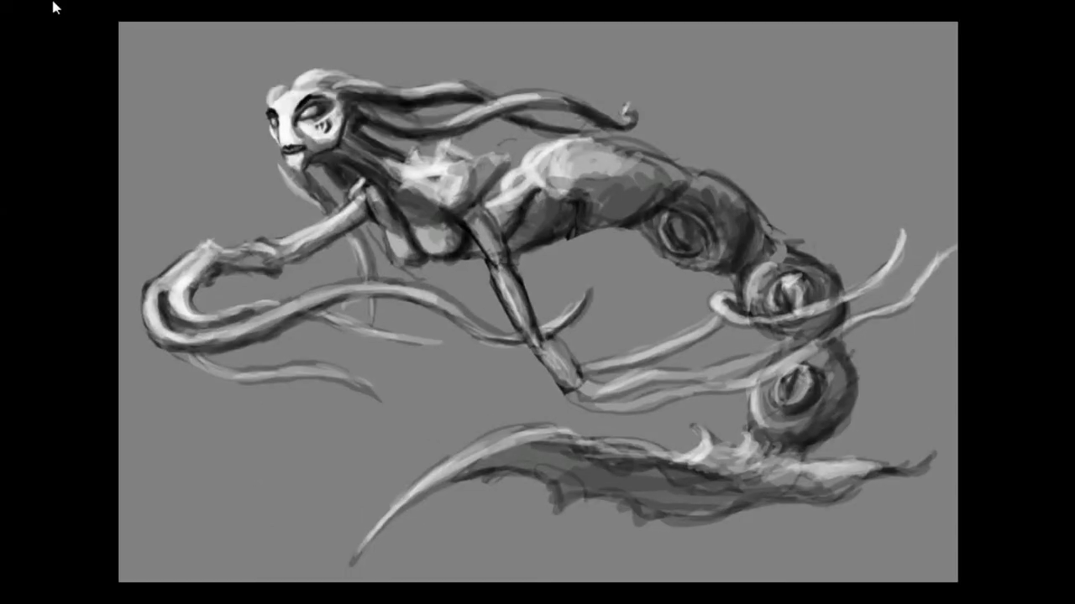